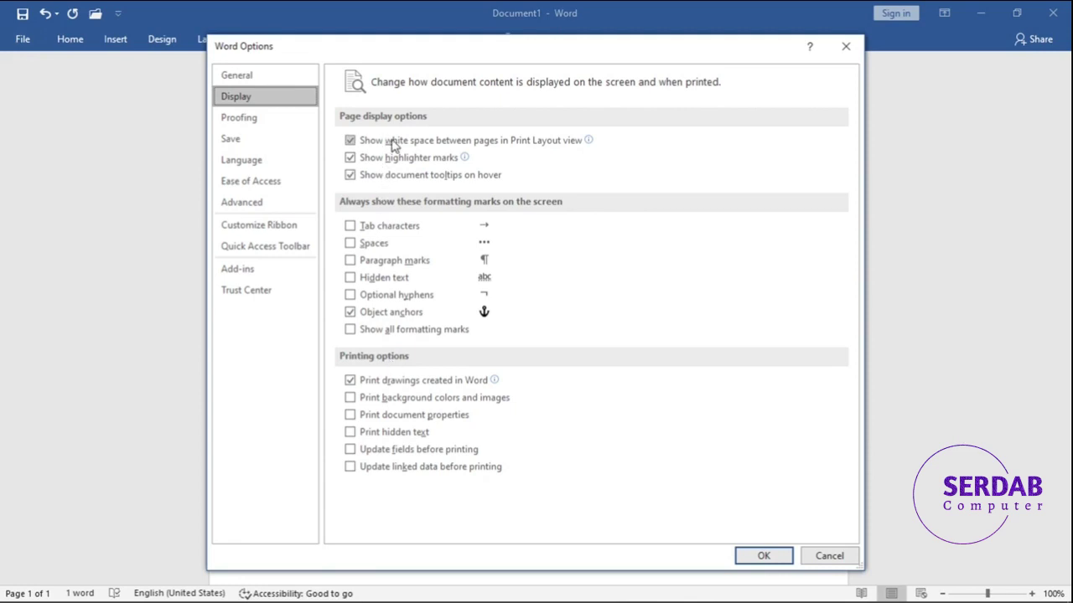
# Read the tip for showing white space between pages, close the options unchanged, and hide the white space between the document's pages
pyautogui.moveTo(439, 143)
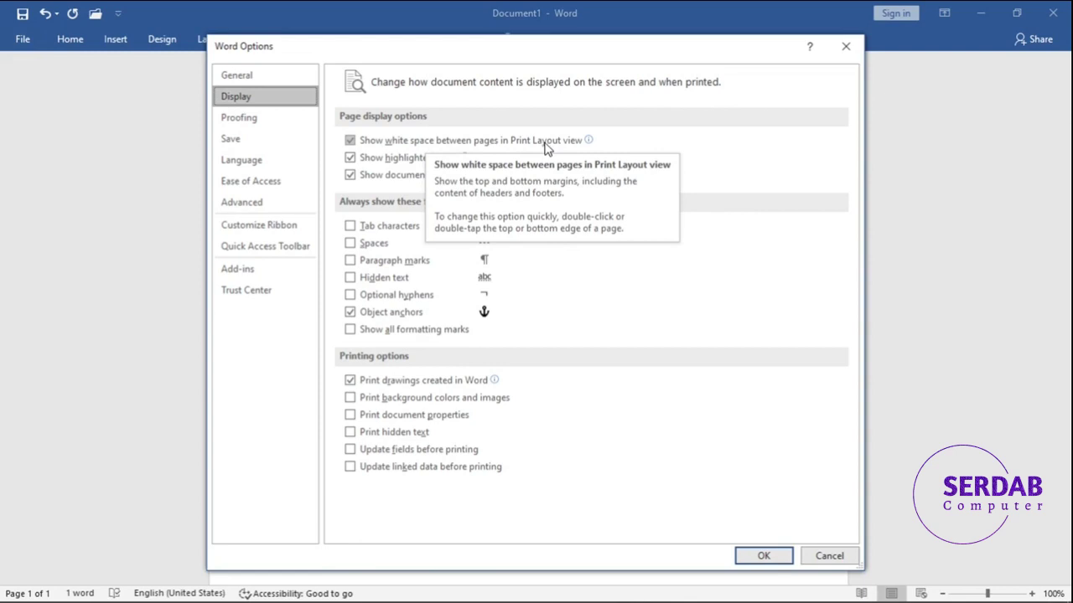
pyautogui.click(830, 555)
pyautogui.scroll(-2, 579, 403)
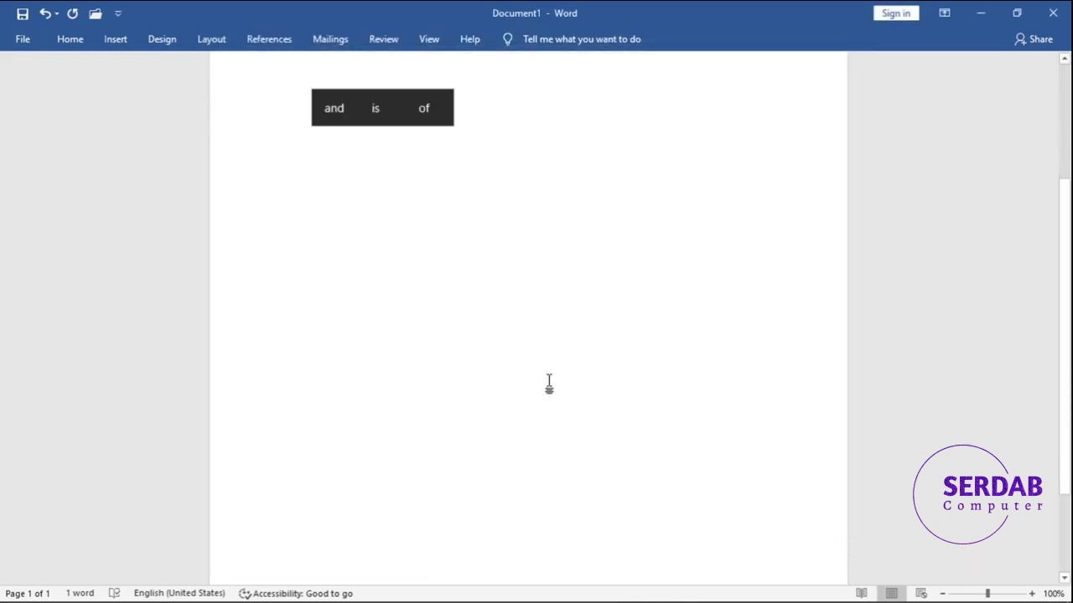
pyautogui.scroll(-5, 552, 331)
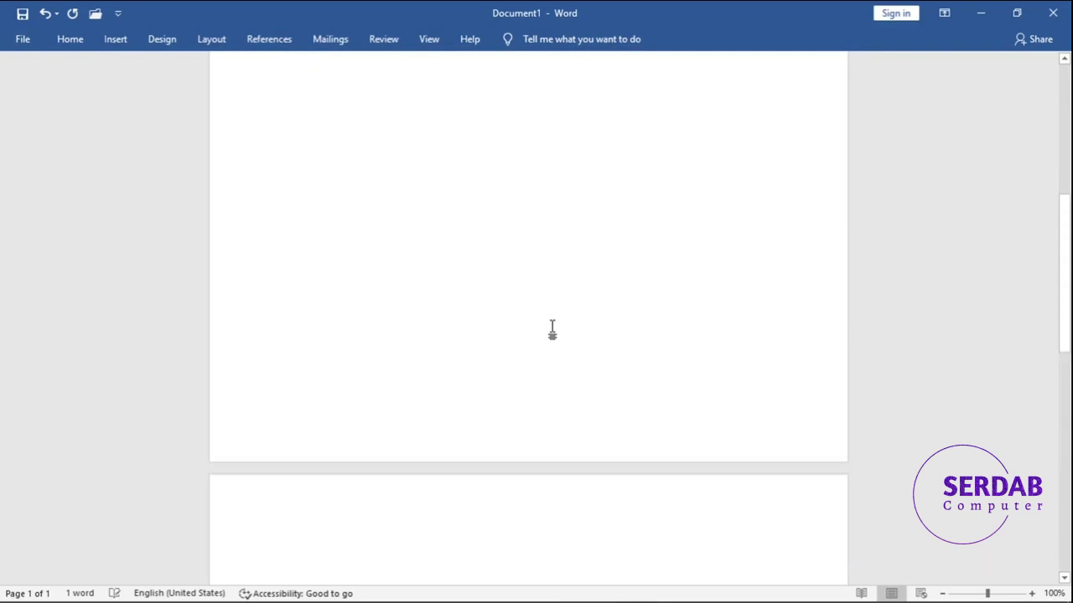
pyautogui.scroll(-1, 503, 386)
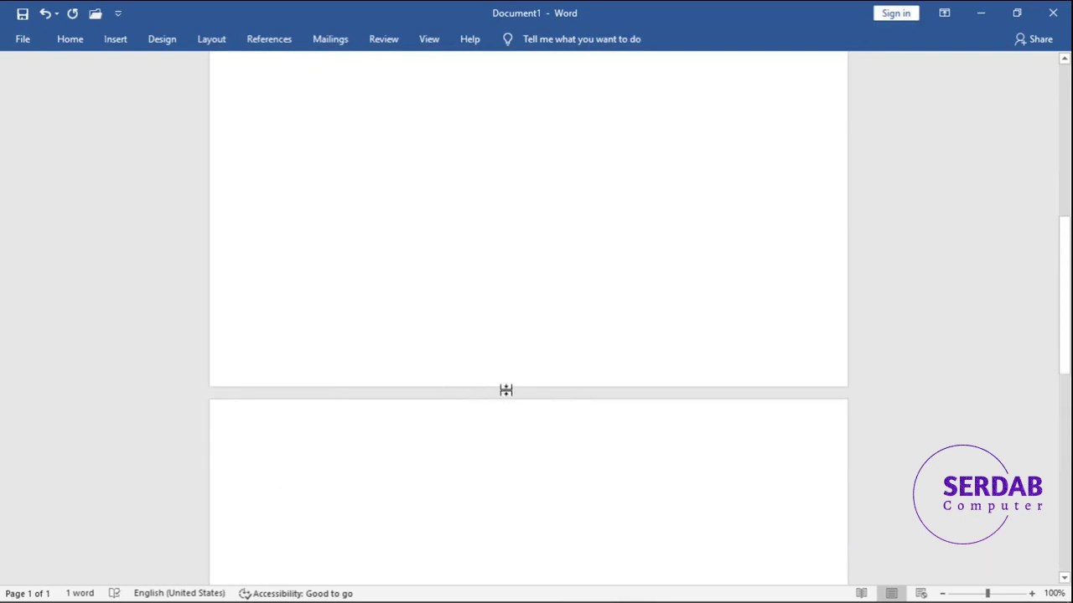
pyautogui.doubleClick(505, 389)
pyautogui.doubleClick(507, 392)
pyautogui.scroll(-2, 507, 391)
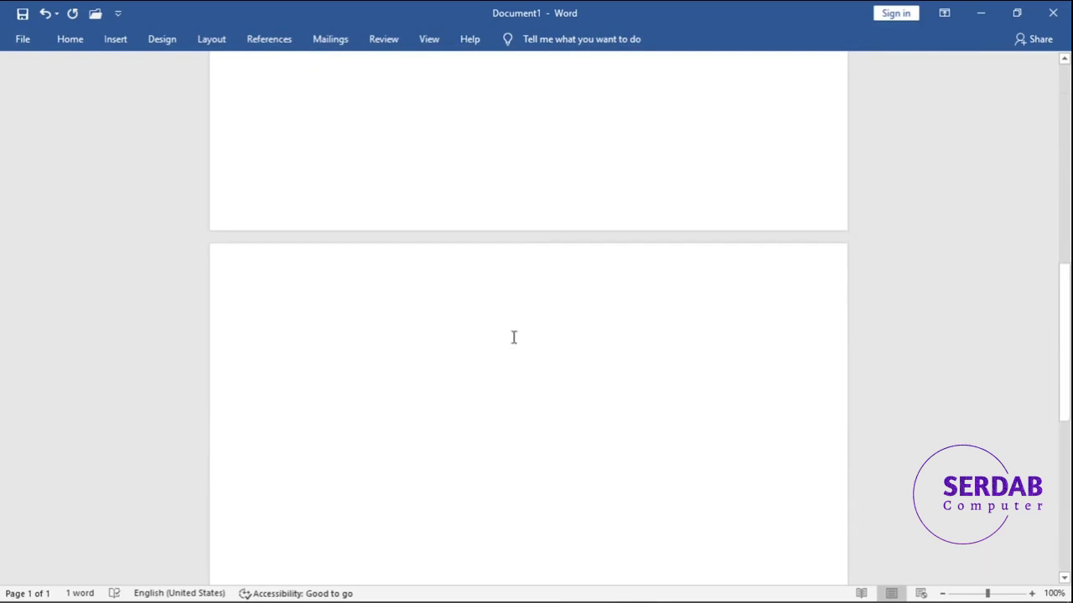
pyautogui.doubleClick(511, 238)
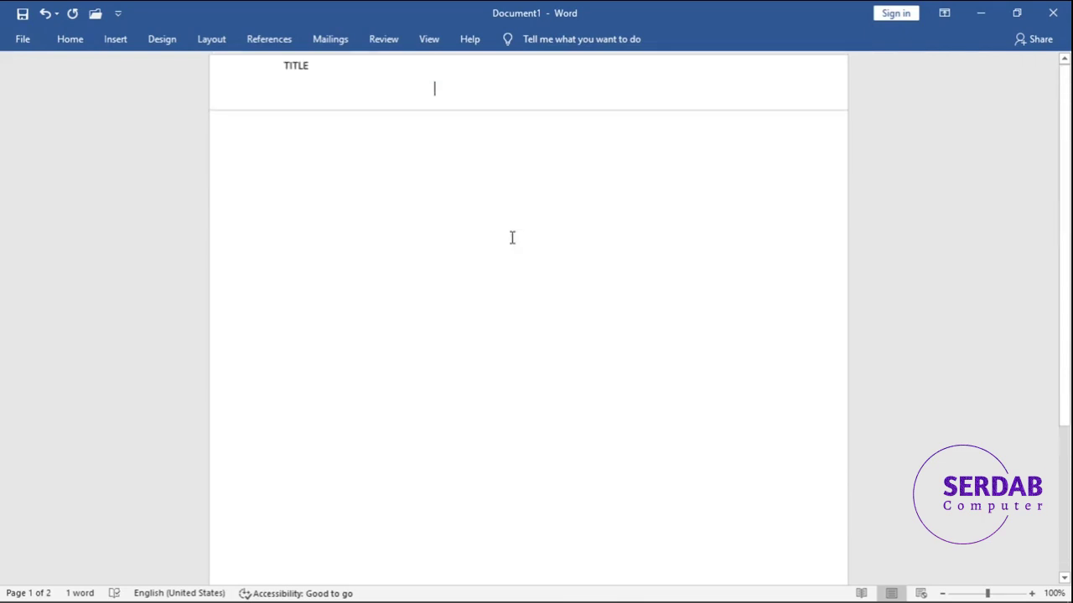
# Restore the white space between the document's two pages
pyautogui.moveTo(1064, 331)
pyautogui.mouseDown()
pyautogui.moveTo(1070, 476)
pyautogui.moveTo(1069, 331)
pyautogui.mouseUp()
pyautogui.click(550, 110)
pyautogui.doubleClick(551, 110)
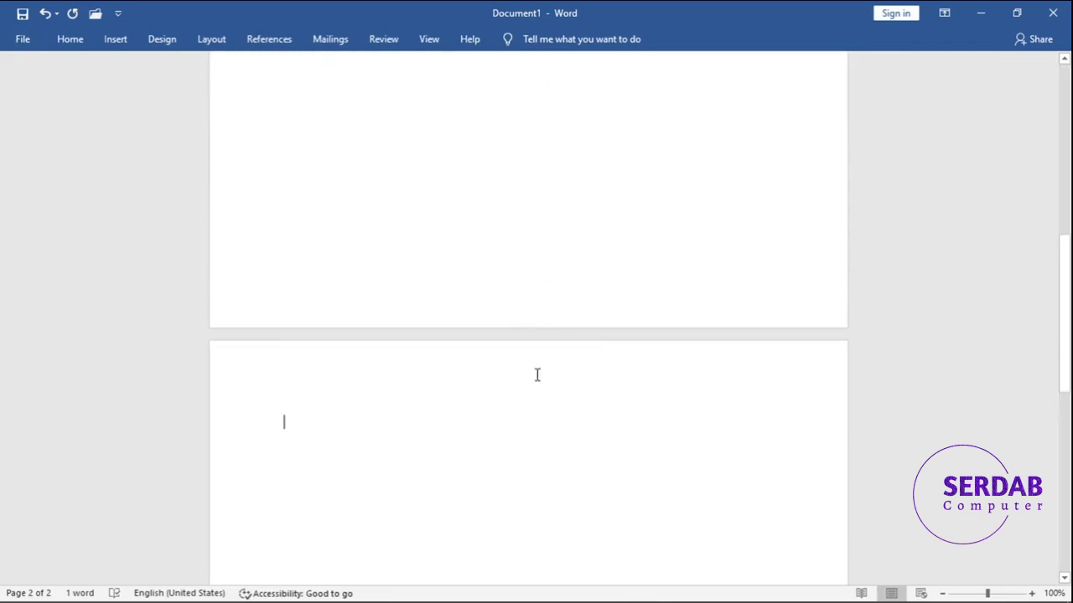
# Reopen Word Options at the Display settings and examine the page display options, including Show highlighter marks
pyautogui.click(15, 42)
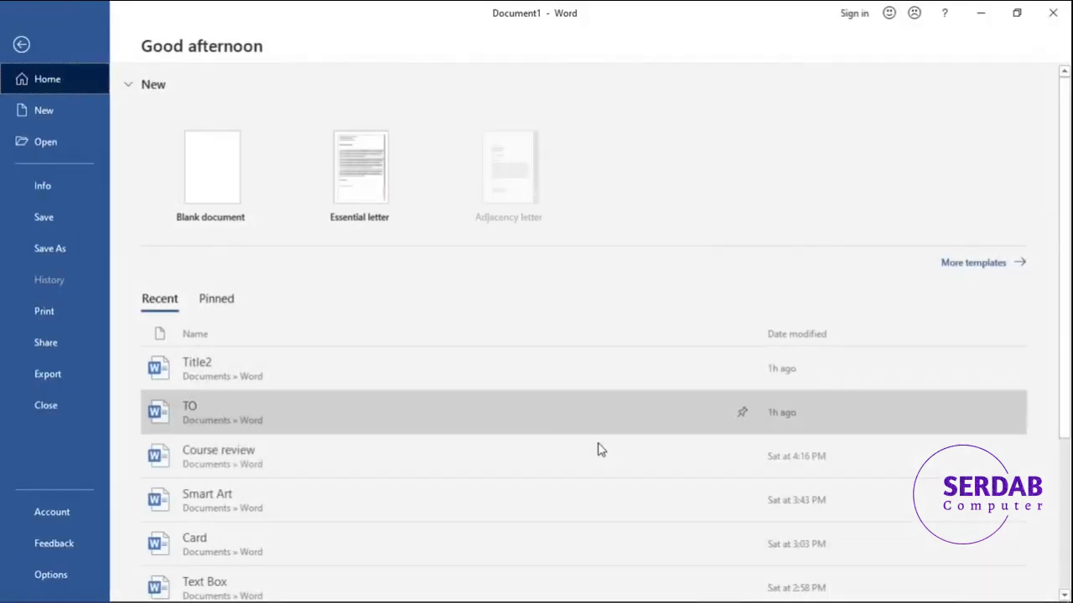
pyautogui.click(52, 573)
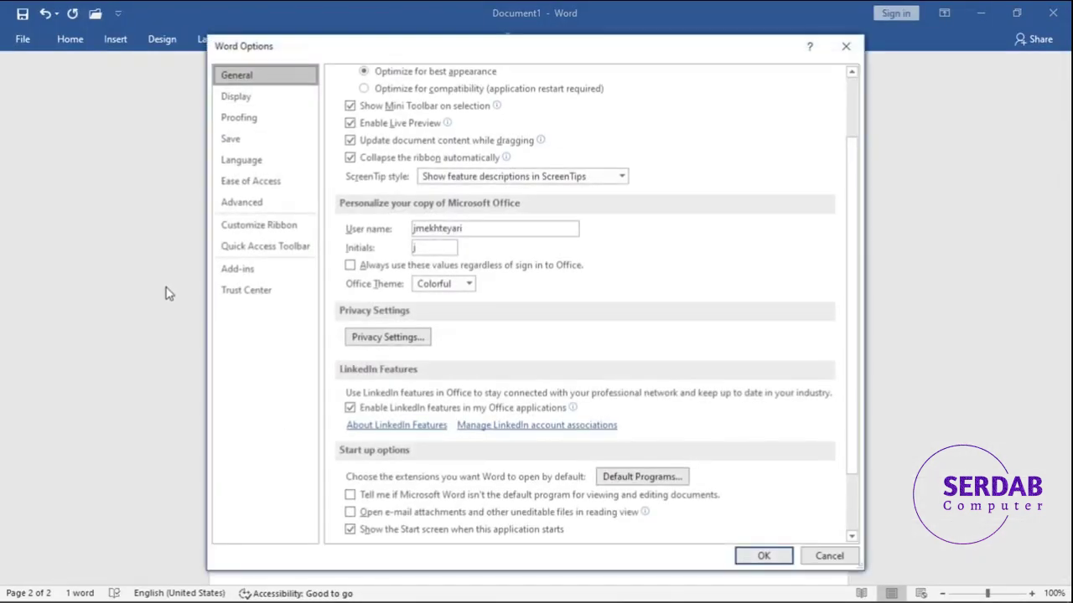
pyautogui.click(241, 97)
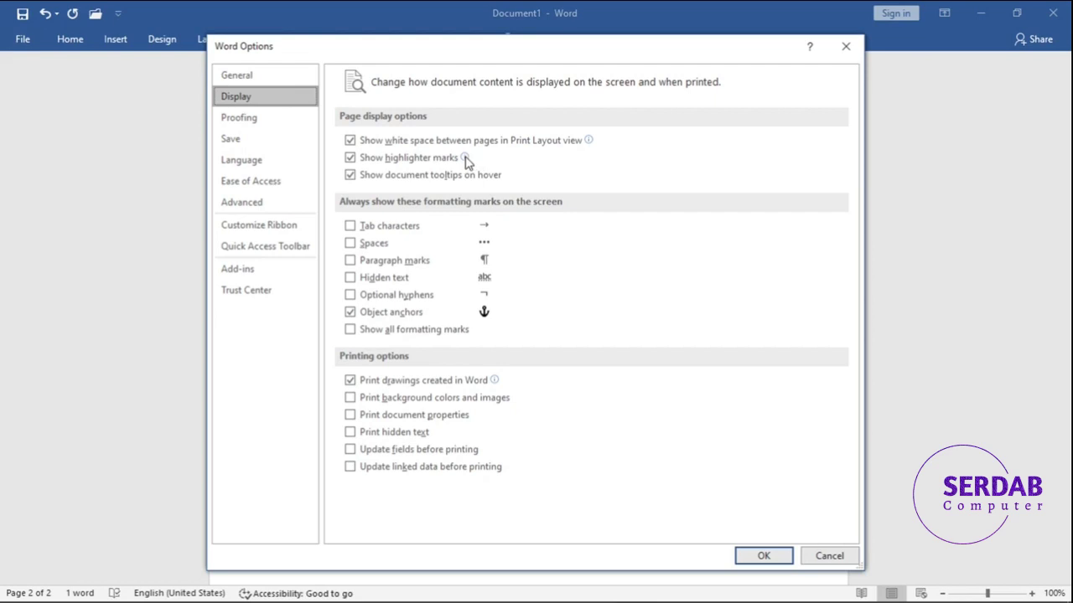
pyautogui.moveTo(465, 159)
# Turn the Print hidden text option on and back off while going through the printing options
pyautogui.click(391, 437)
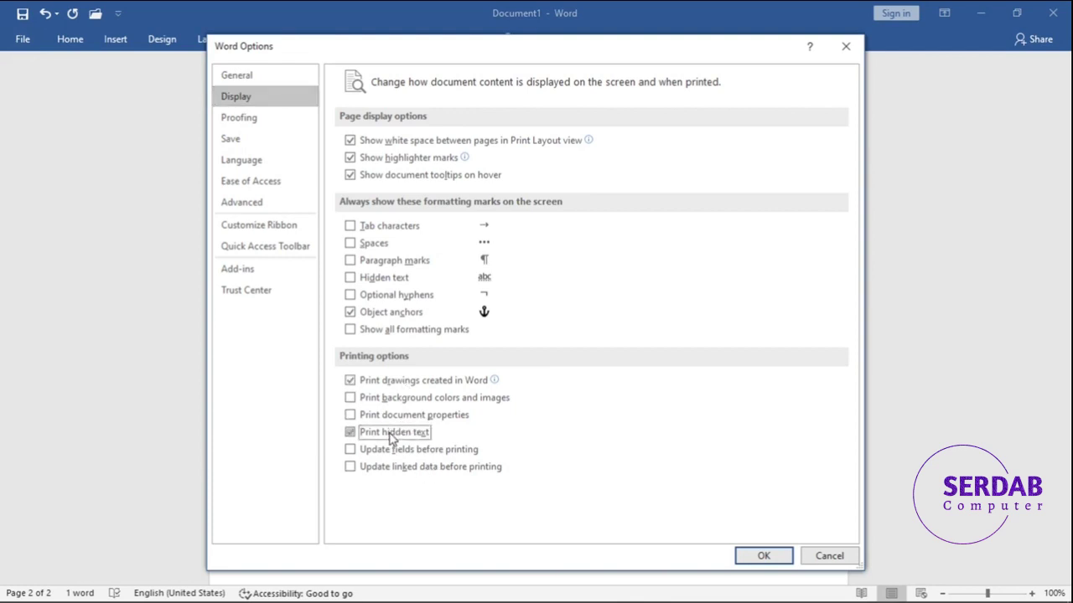
pyautogui.click(391, 438)
pyautogui.click(405, 404)
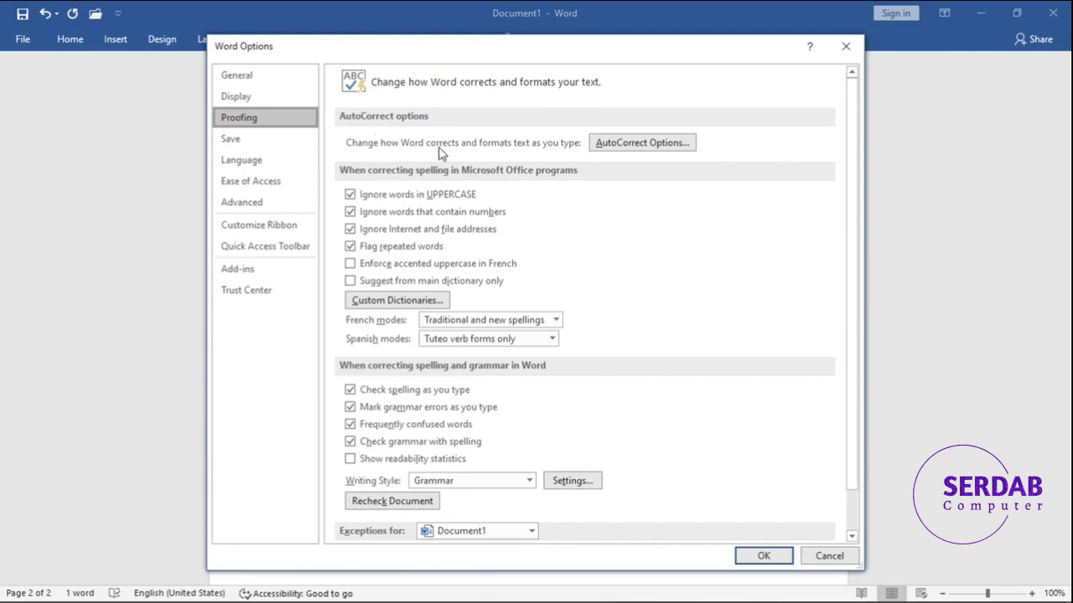
# Open the AutoCorrect options from the Proofing settings and examine the replacement list, including the (e) entry
pyautogui.click(607, 146)
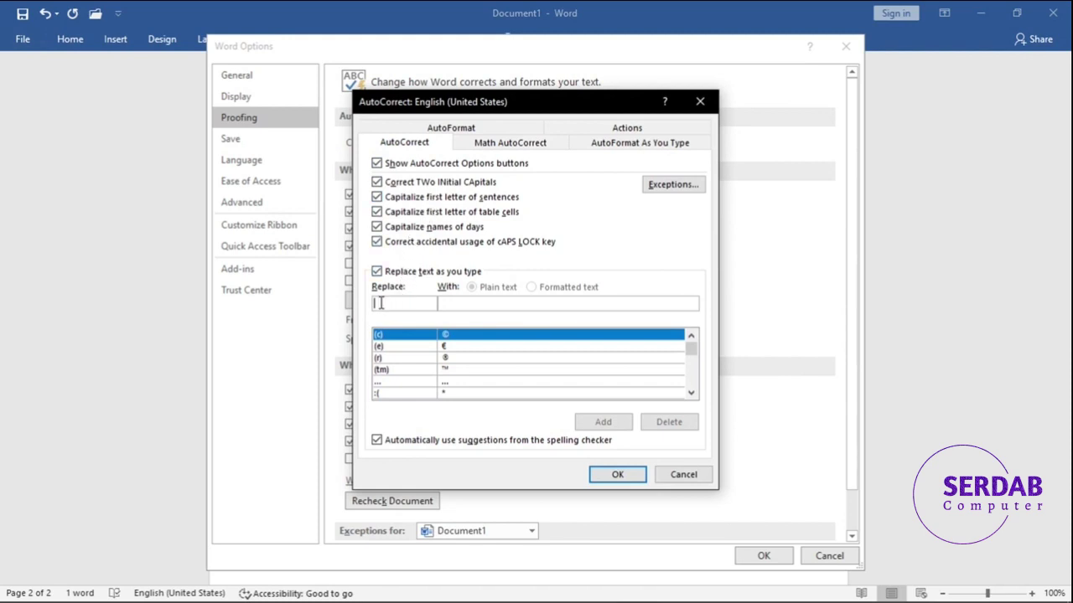
pyautogui.click(397, 352)
pyautogui.moveTo(387, 303); pyautogui.dragTo(376, 303)
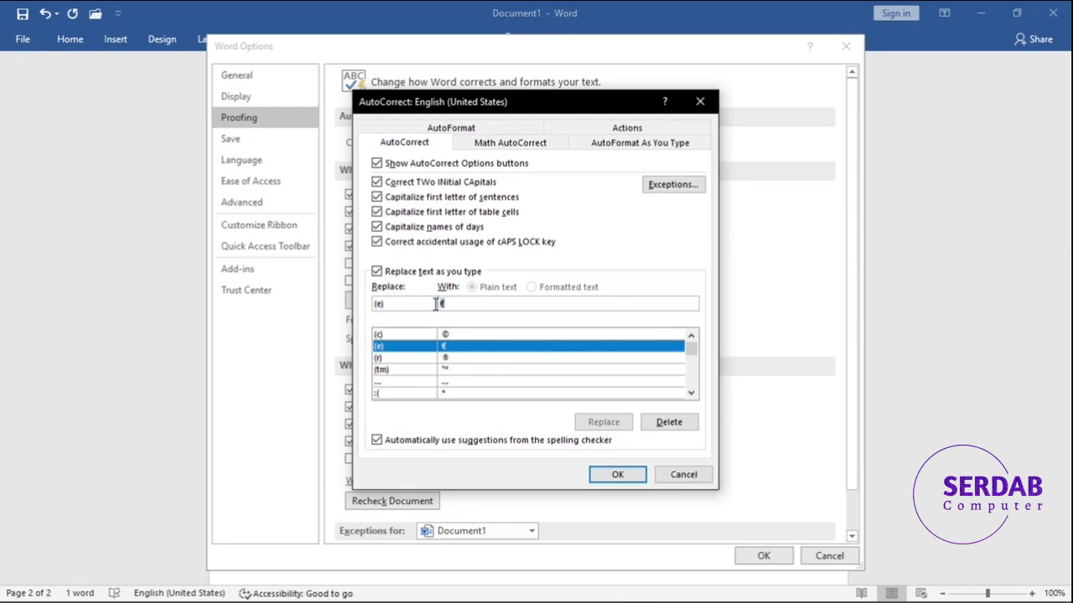
pyautogui.scroll(-10, 486, 354)
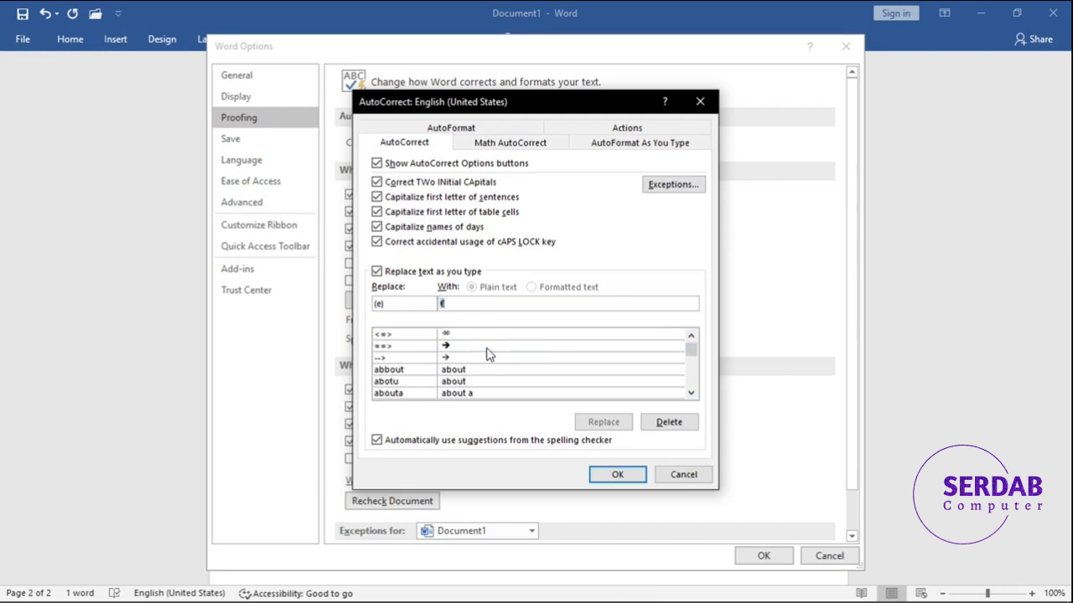
pyautogui.scroll(-10, 486, 352)
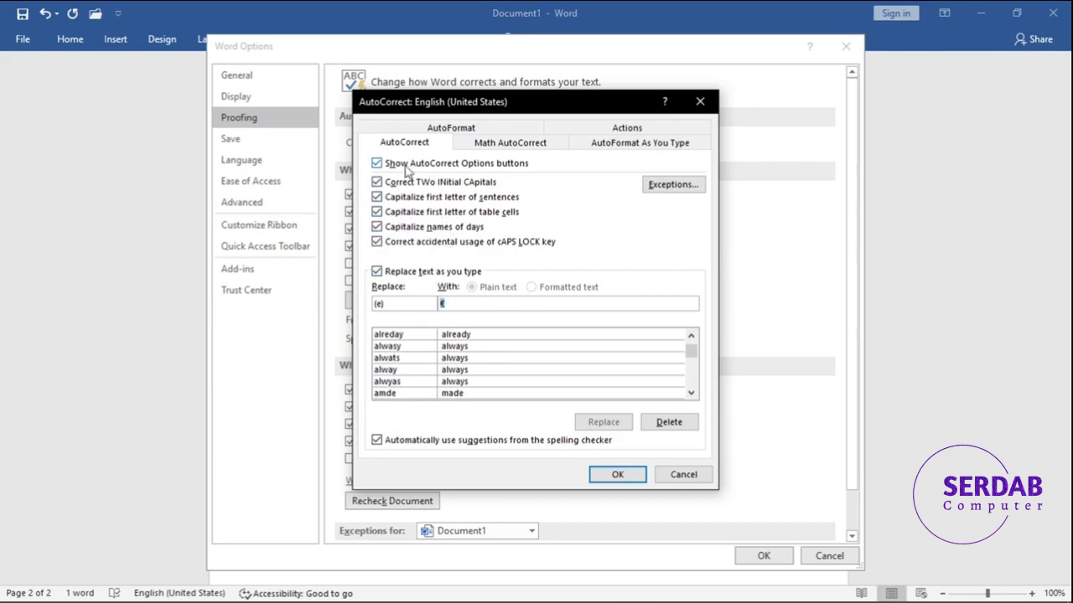
# Review the Math AutoCorrect, AutoFormat As You Type and AutoFormat settings, return to AutoCorrect, and close the dialog without changes
pyautogui.click(470, 144)
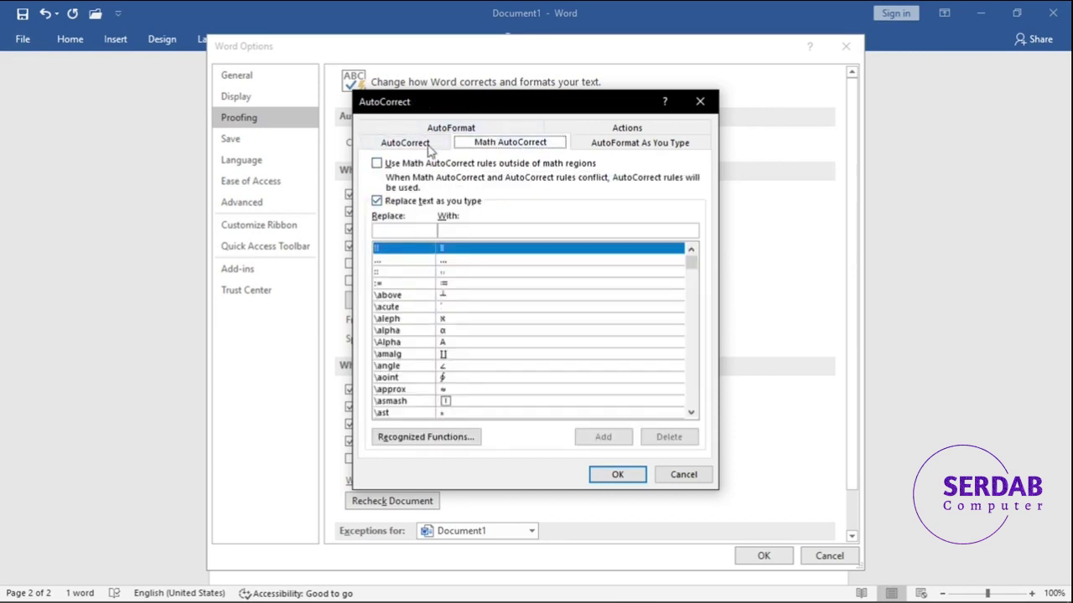
pyautogui.click(606, 142)
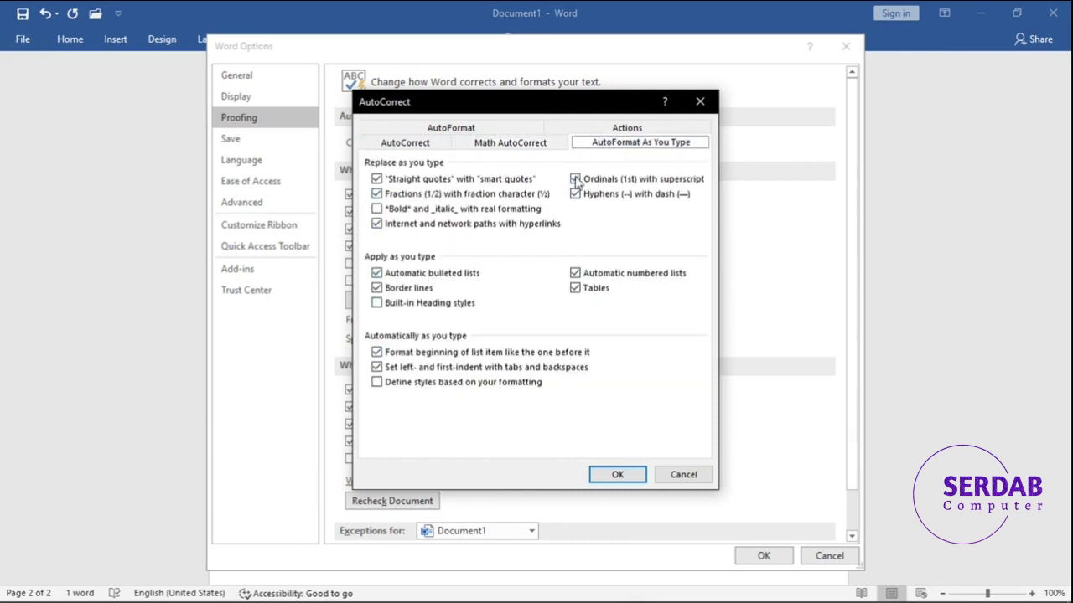
pyautogui.click(591, 129)
pyautogui.click(491, 145)
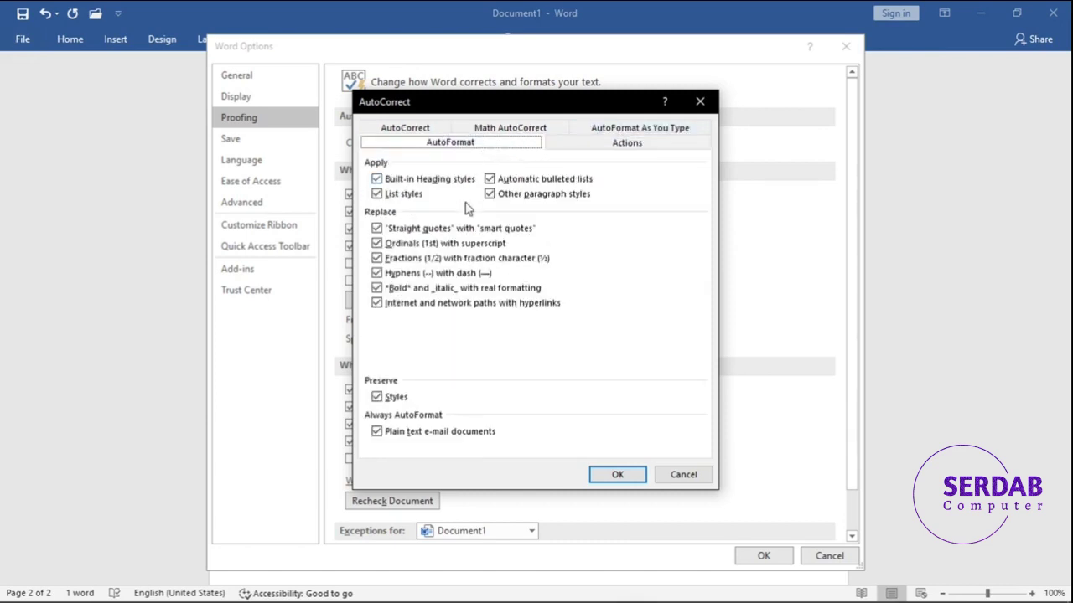
pyautogui.click(433, 132)
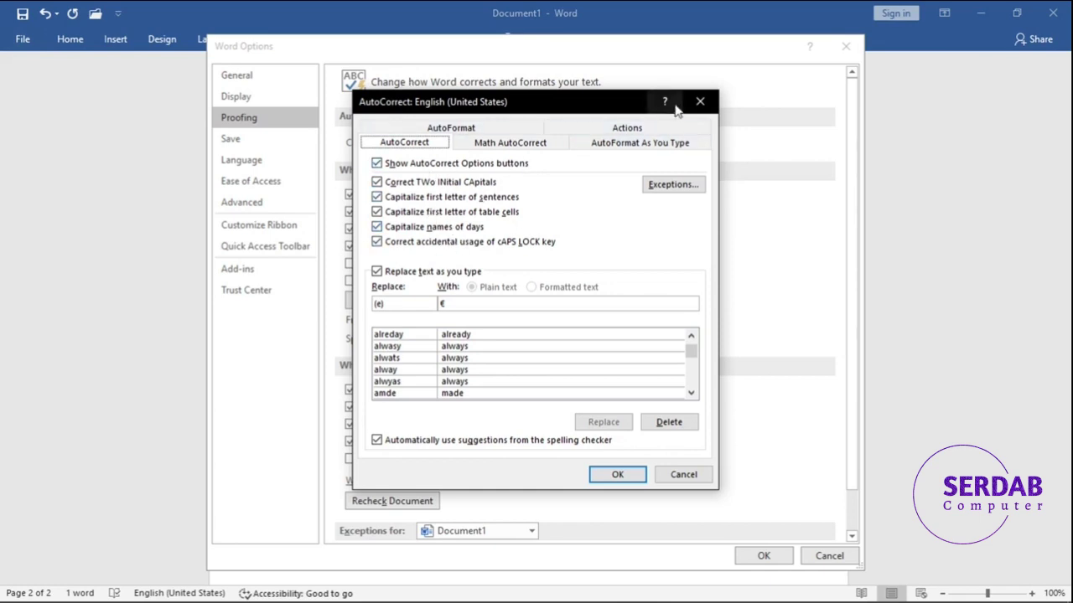
pyautogui.click(699, 102)
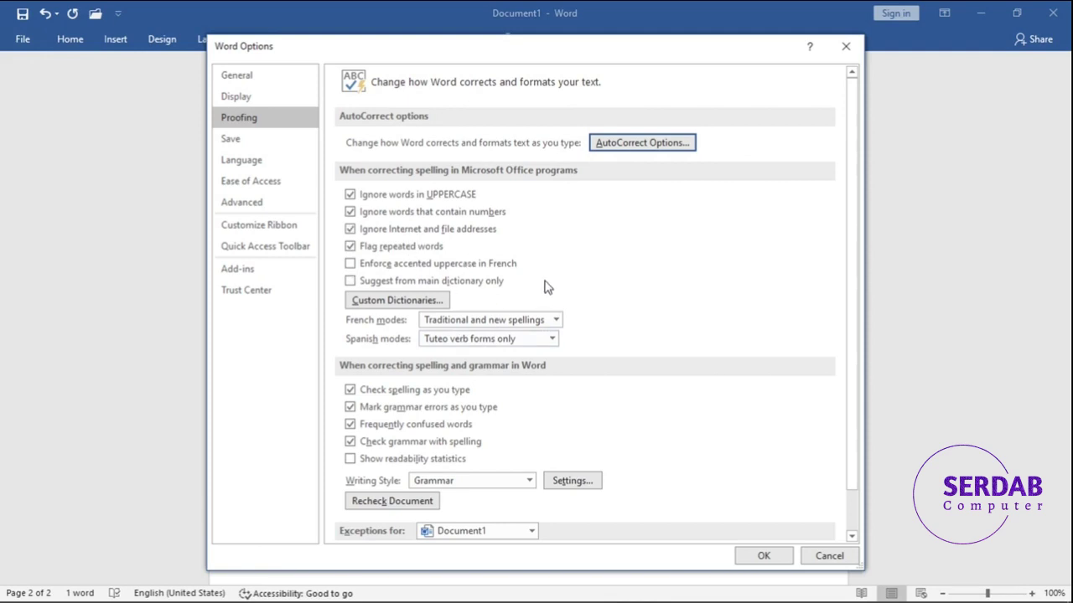
# Examine the spelling and grammar options and the document choices for proofing exceptions
pyautogui.scroll(-2, 549, 292)
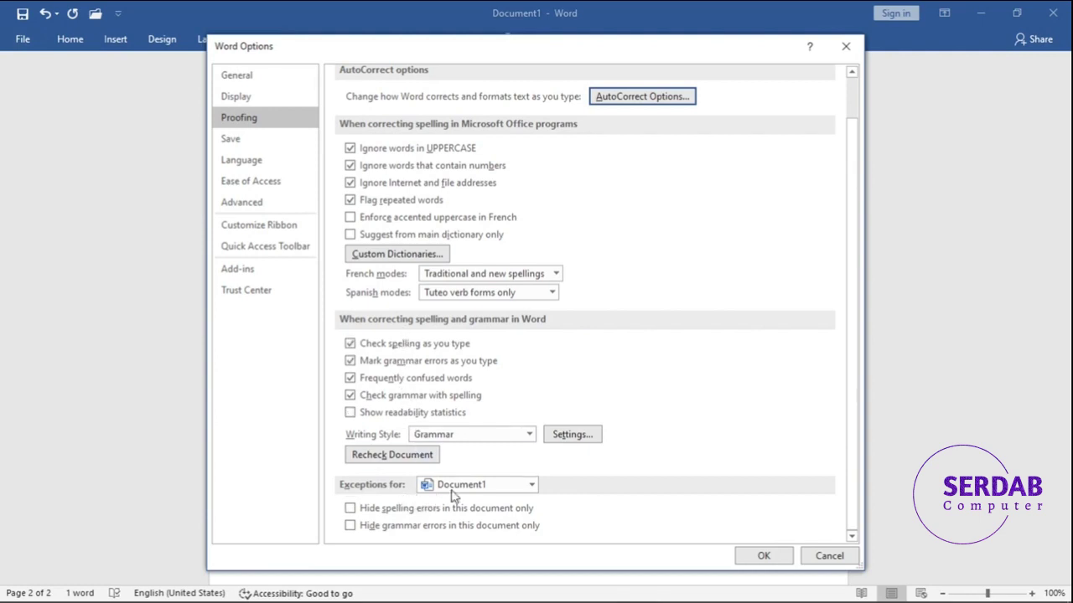
pyautogui.click(475, 486)
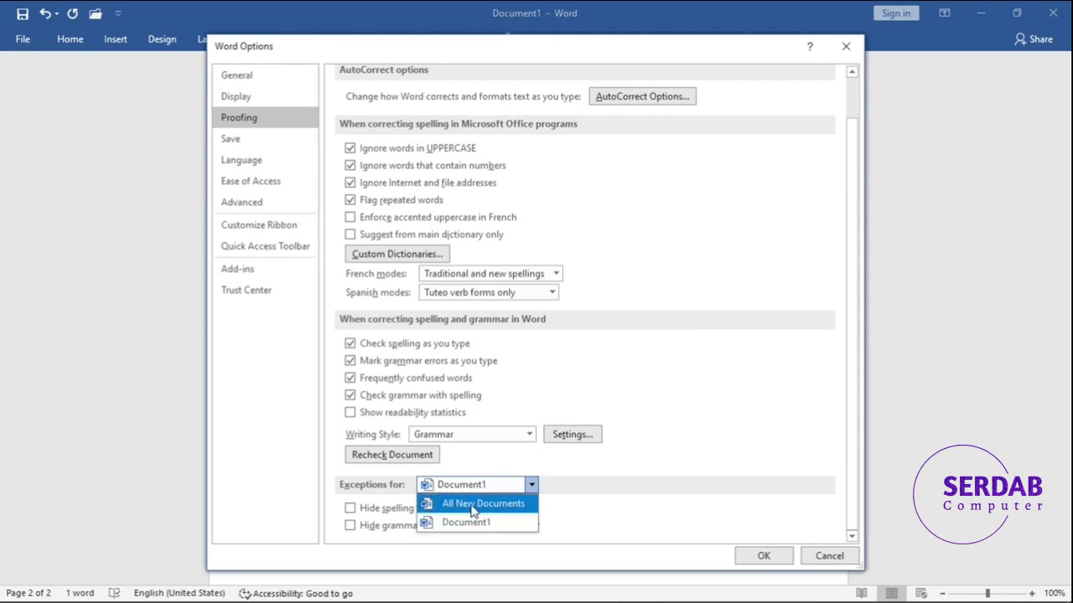
pyautogui.click(543, 504)
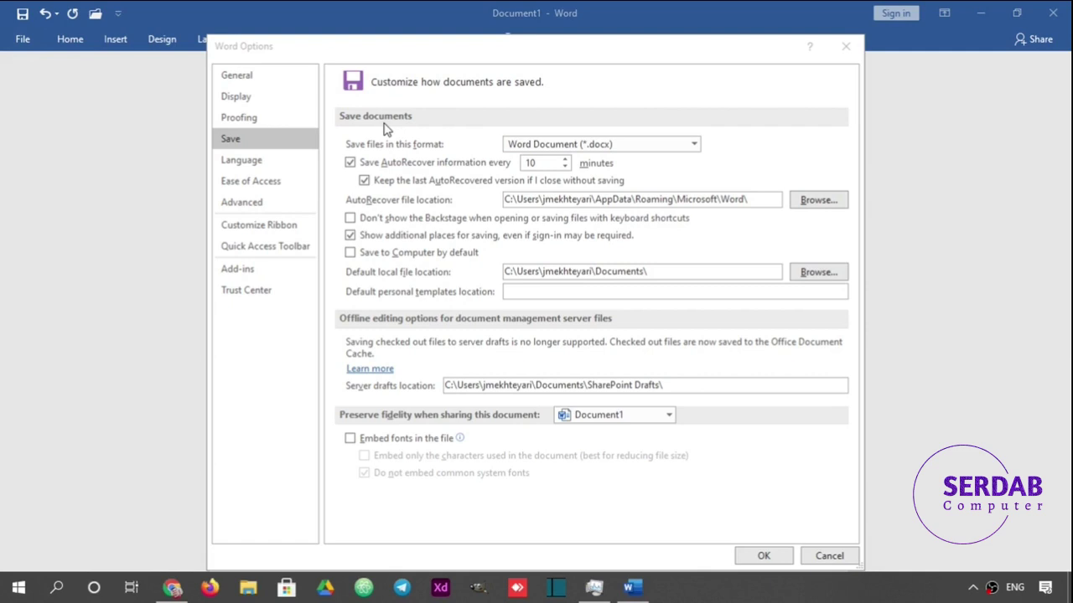
# Review the Save settings, including the AutoRecover file location, the Save to Computer by default option and the server drafts location
pyautogui.click(542, 133)
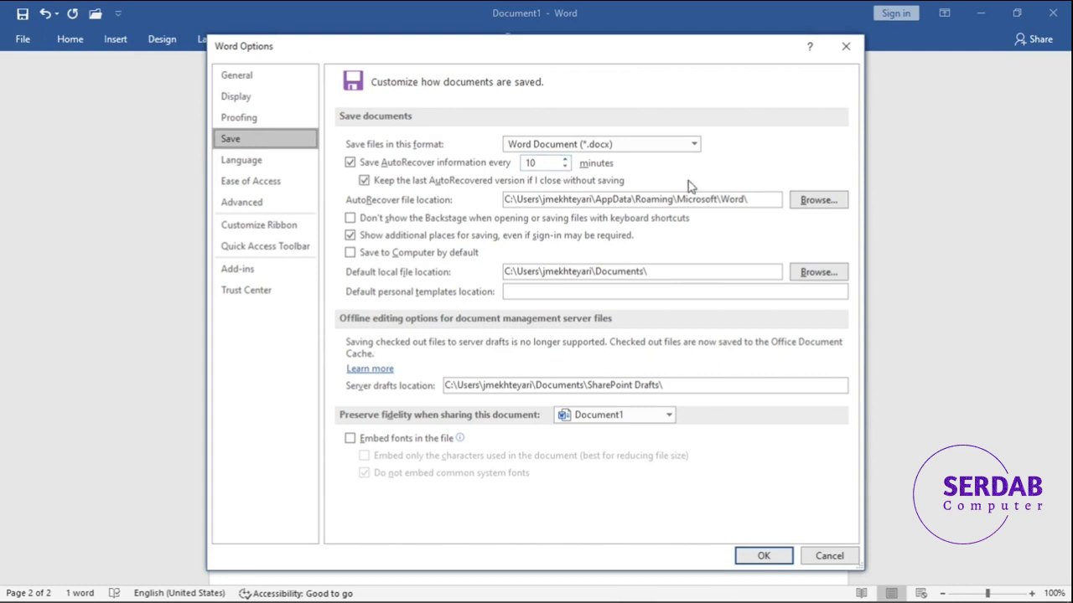
pyautogui.moveTo(744, 199); pyautogui.dragTo(482, 198)
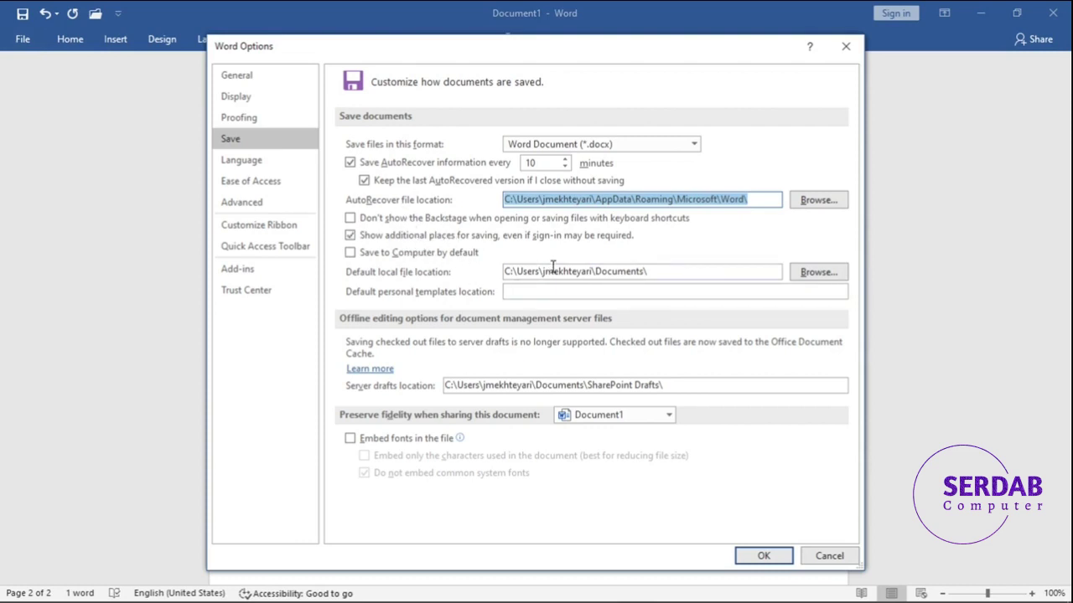
pyautogui.click(446, 254)
pyautogui.click(457, 259)
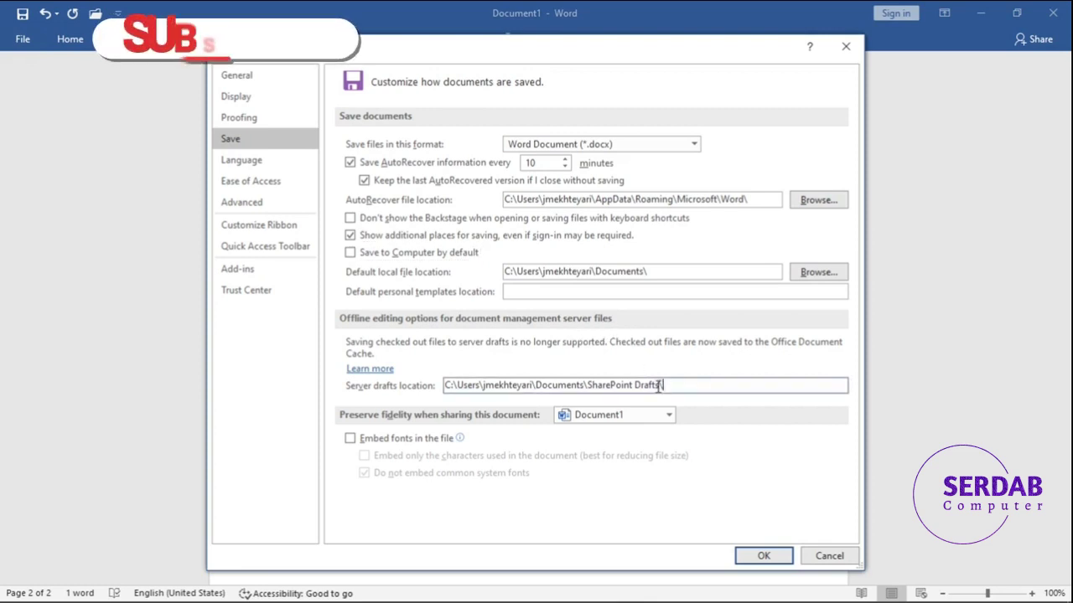
pyautogui.moveTo(677, 385); pyautogui.dragTo(424, 385)
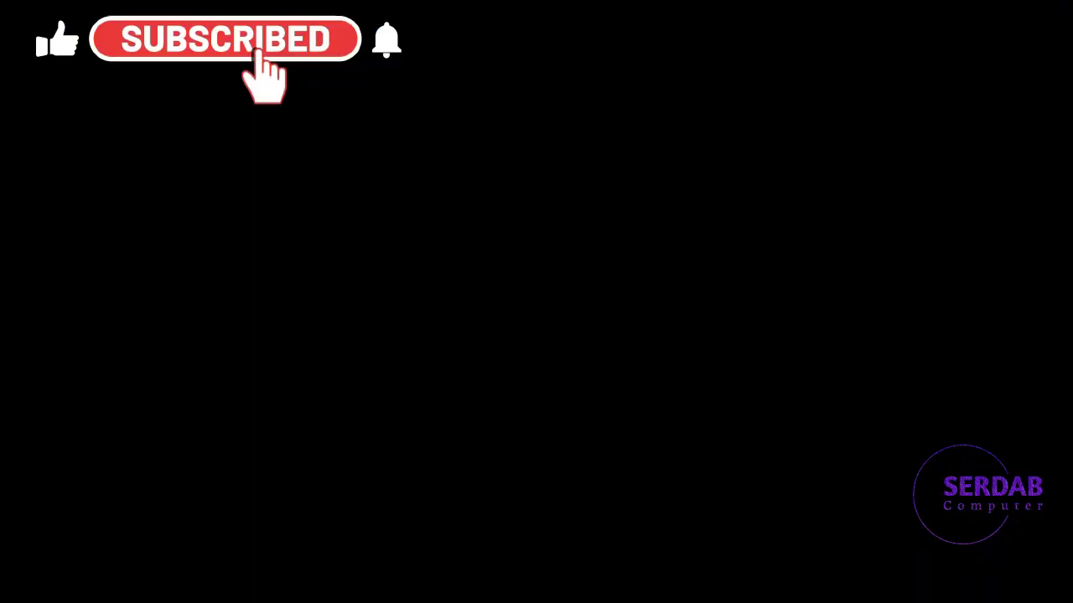